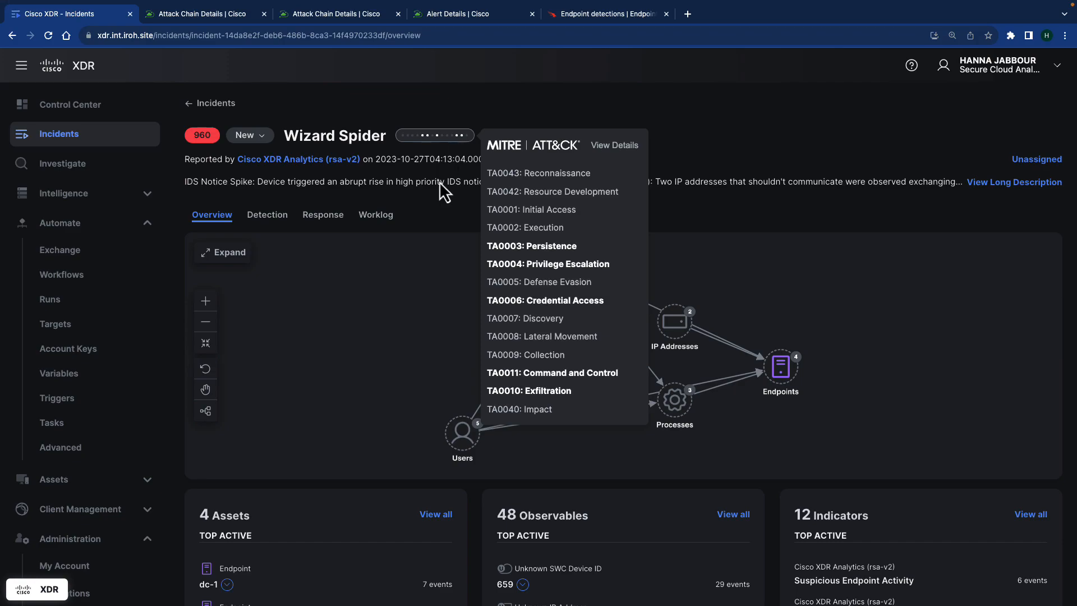
scroll(465, 486, "down", 1)
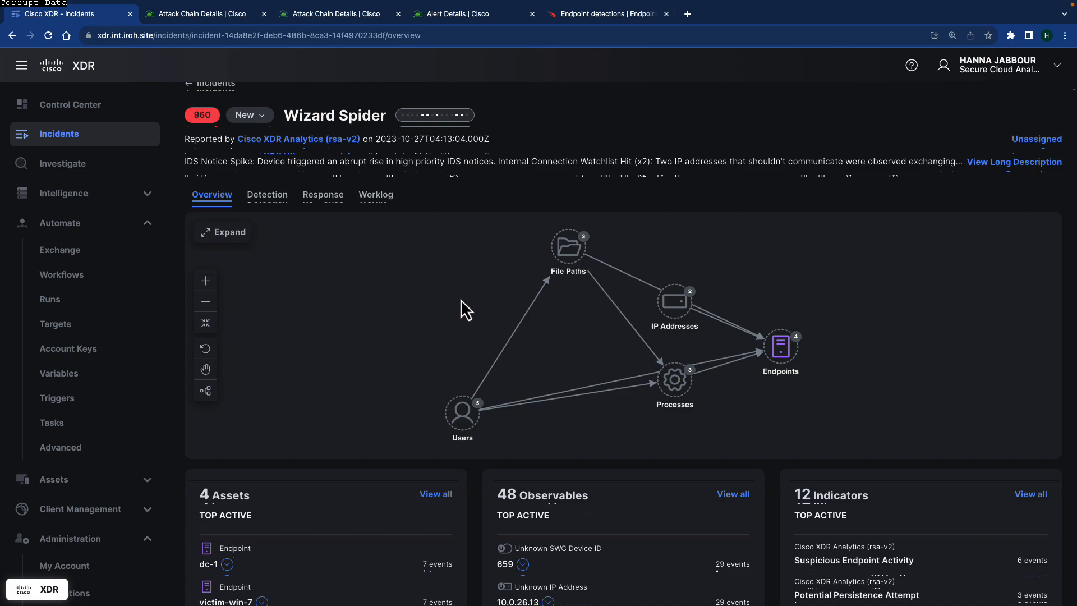
scroll(437, 505, "down", 1)
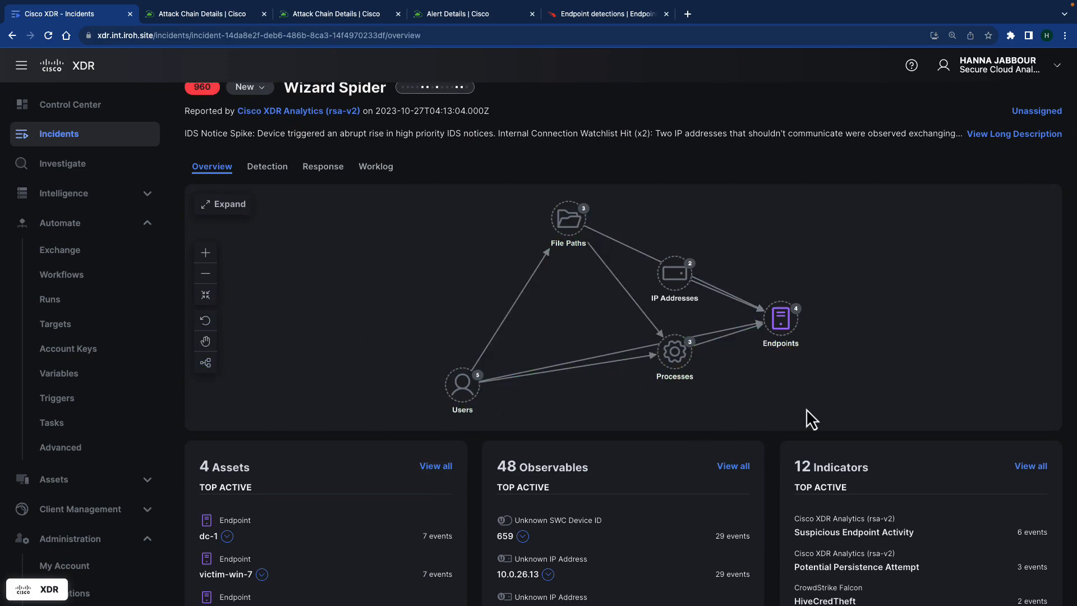
scroll(415, 406, "down", 3)
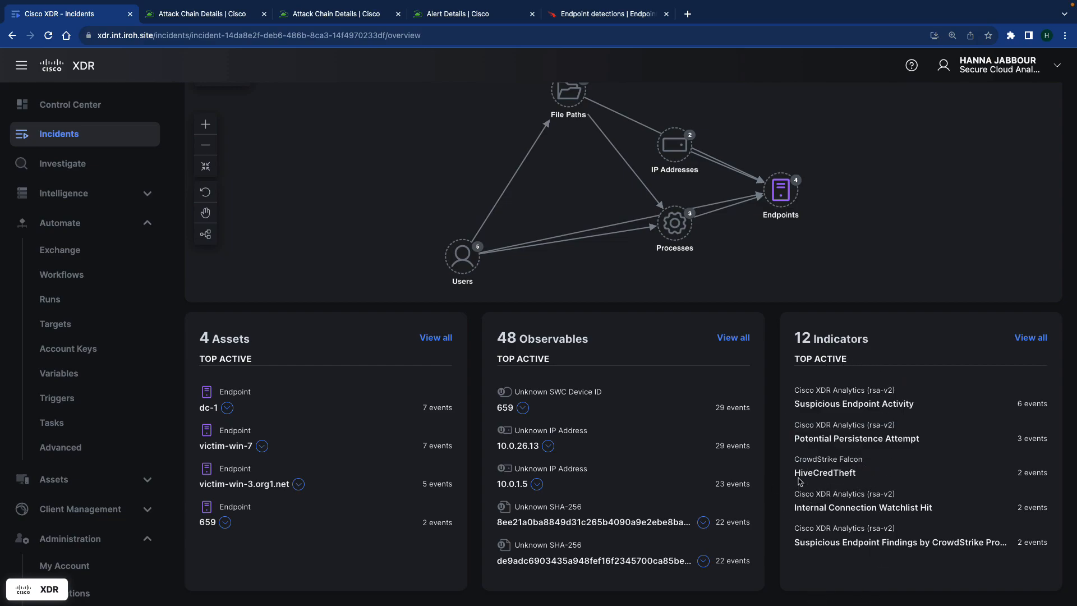
mouse_move(826, 600)
scroll(862, 474, "up", 5)
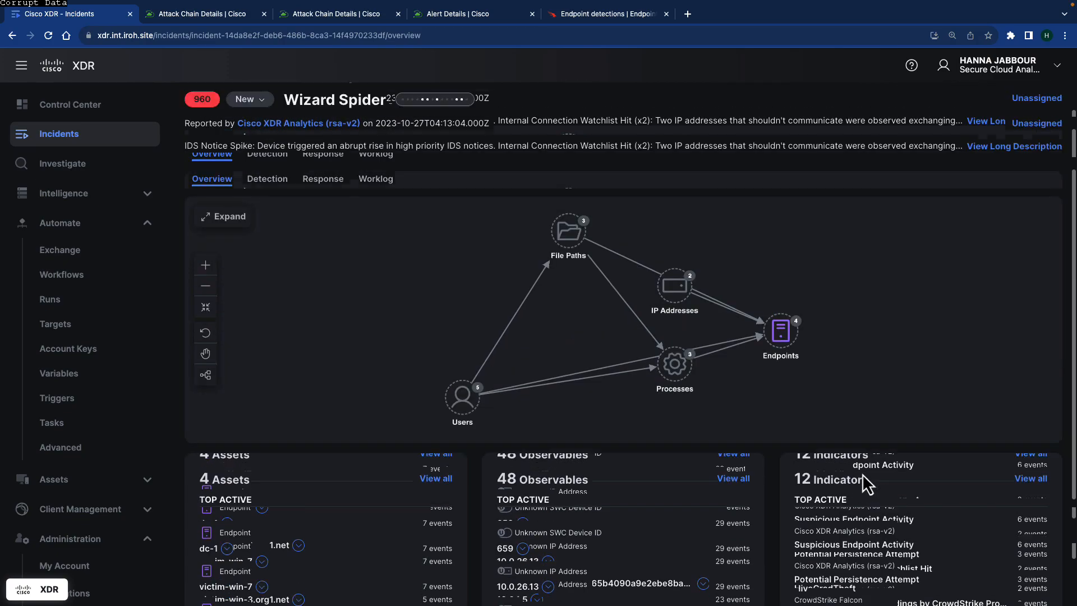
- Show the incident's detection events filtered to the Original type with Important only kept on
left_click(277, 220)
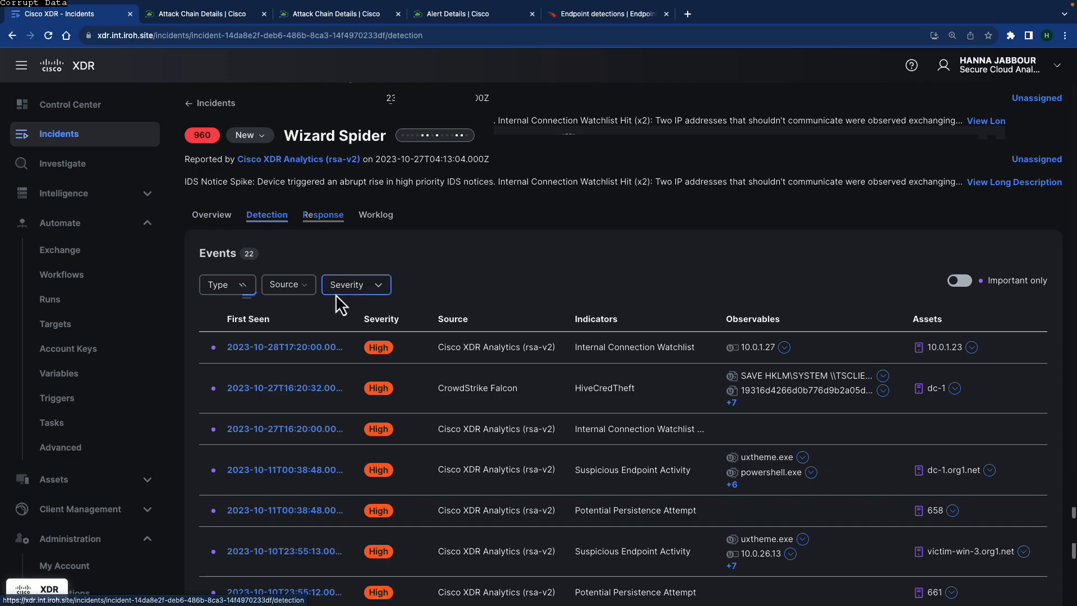
left_click(227, 285)
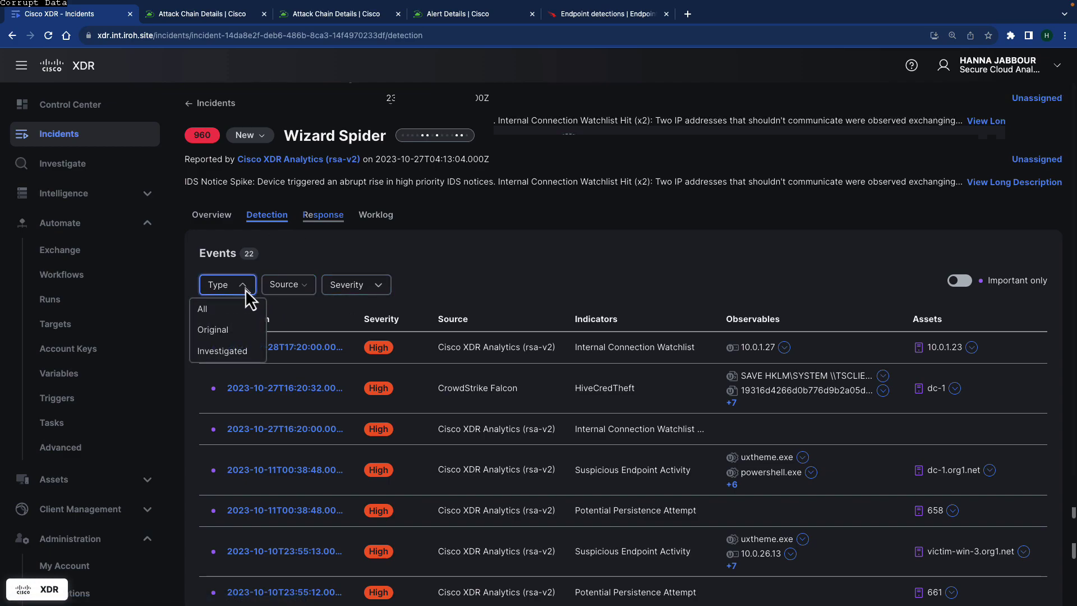
left_click(232, 332)
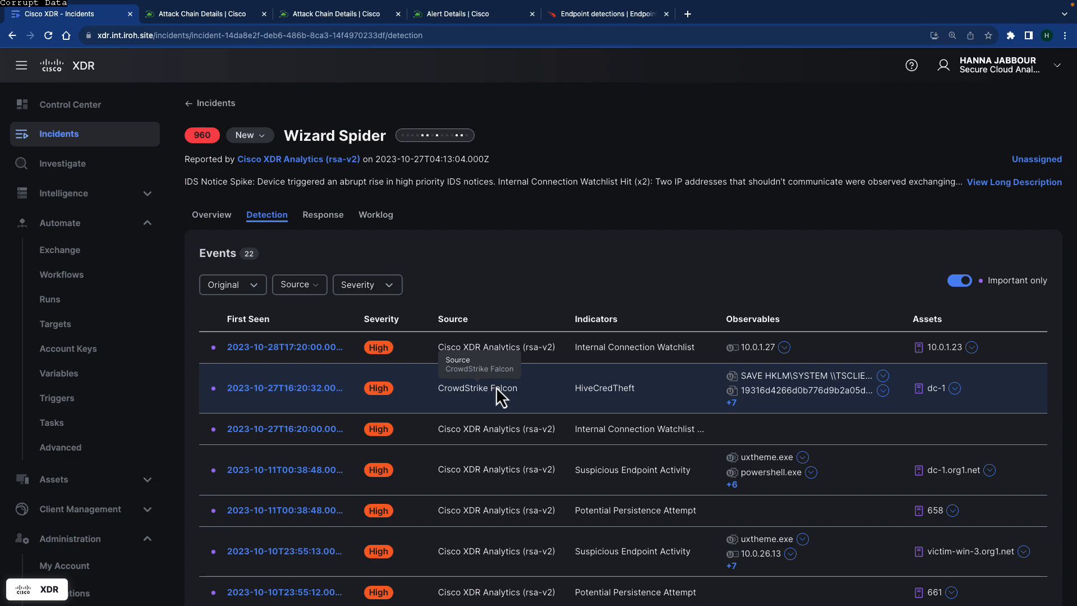
left_click(252, 284)
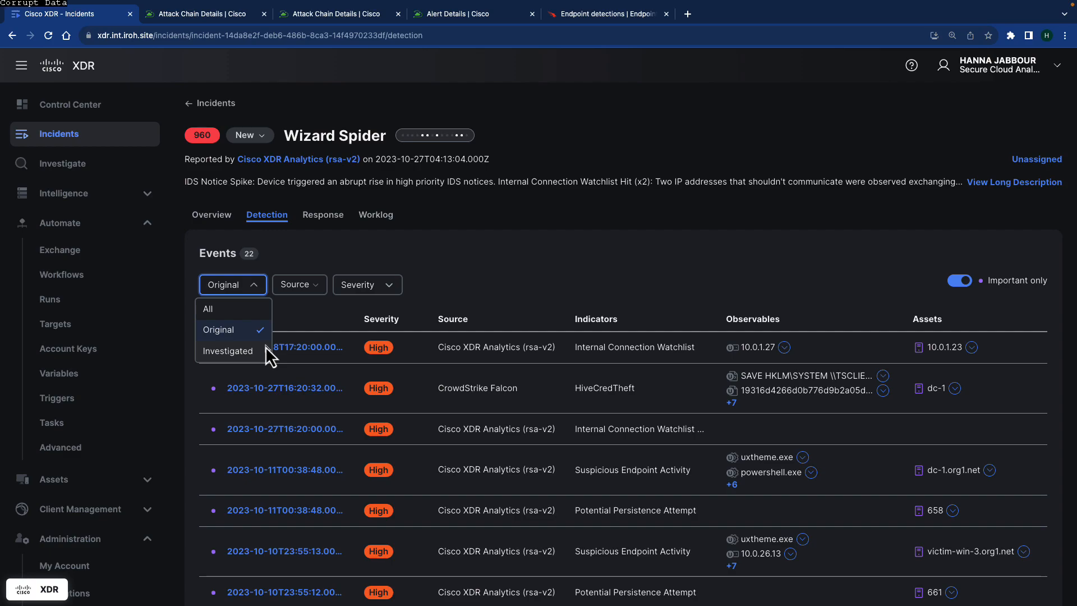
left_click(260, 331)
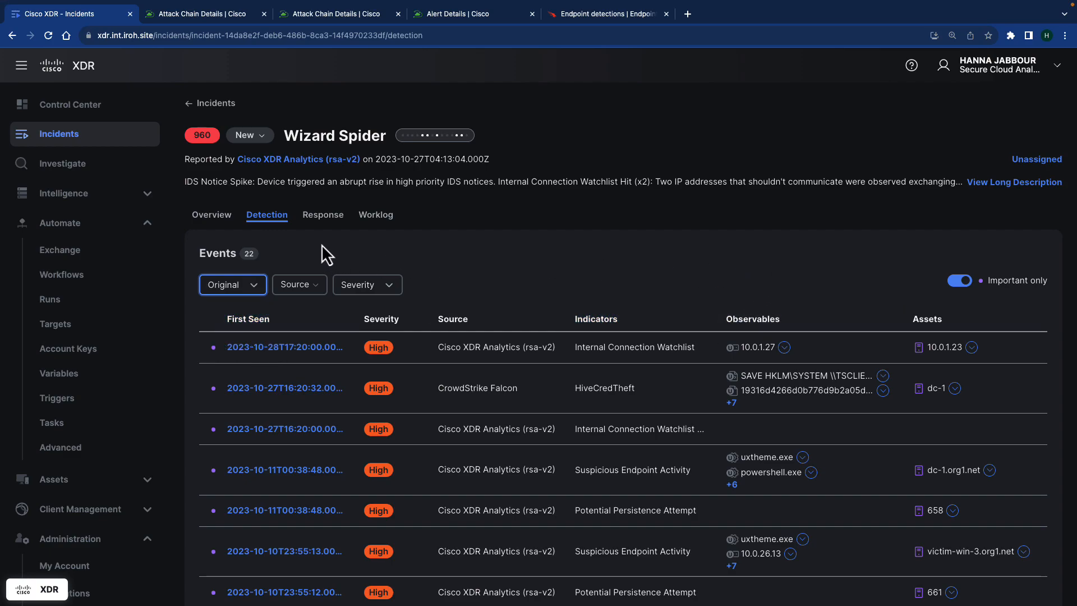
- Show the Response playbook's Containment actions and start asset selection for Contain Incident: Assets
left_click(326, 221)
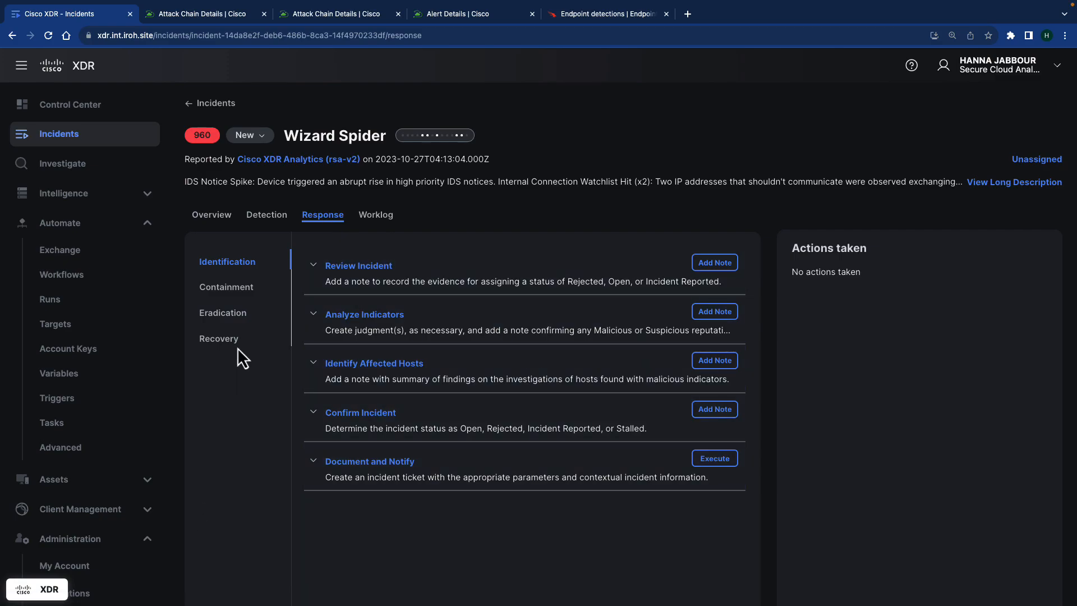
left_click(246, 291)
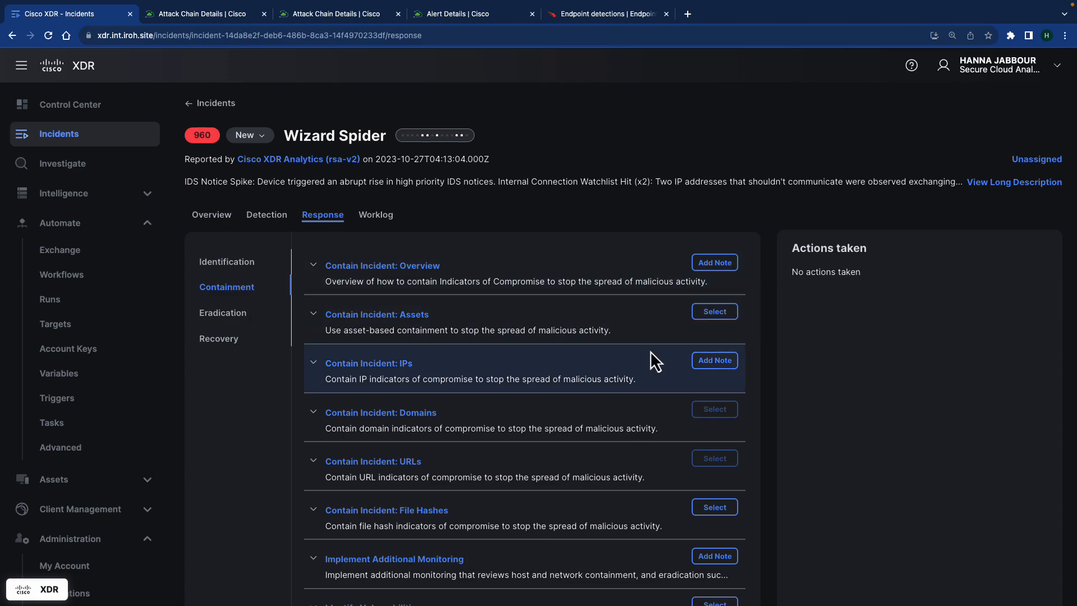
left_click(714, 311)
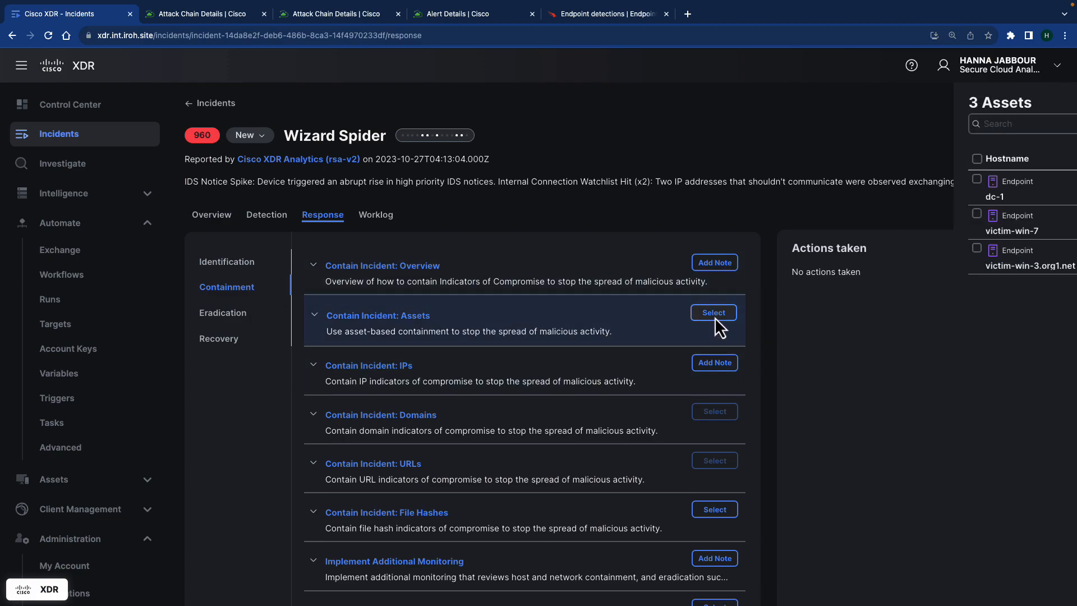
- Mark victim-win-7 for containment, review the File Hashes explanation, and dismiss the asset panel without executing
left_click(853, 216)
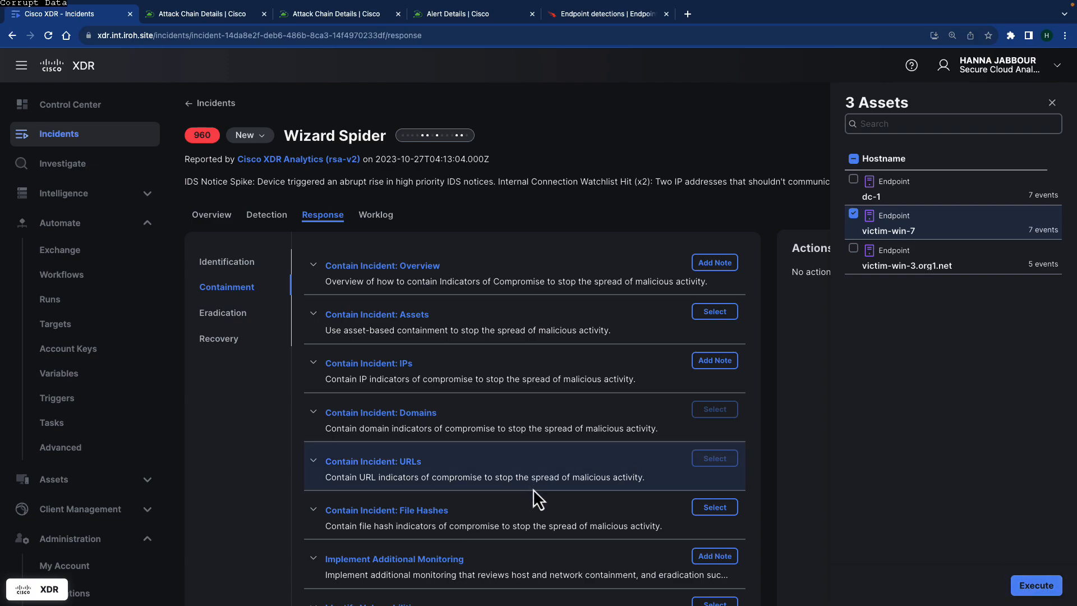
scroll(537, 504, "down", 1)
scroll(559, 522, "down", 2)
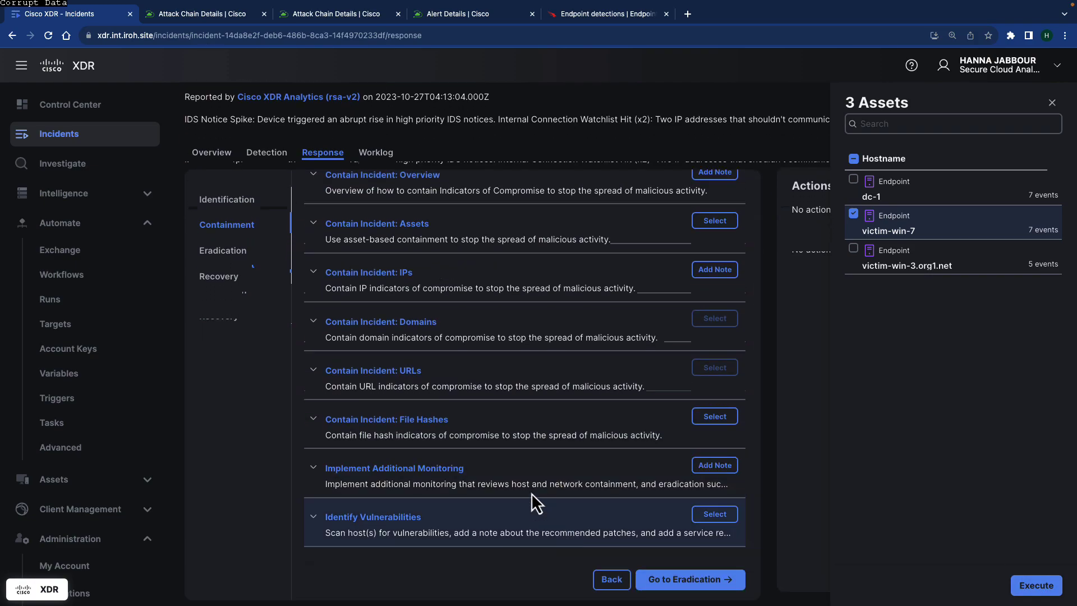
left_click(544, 423)
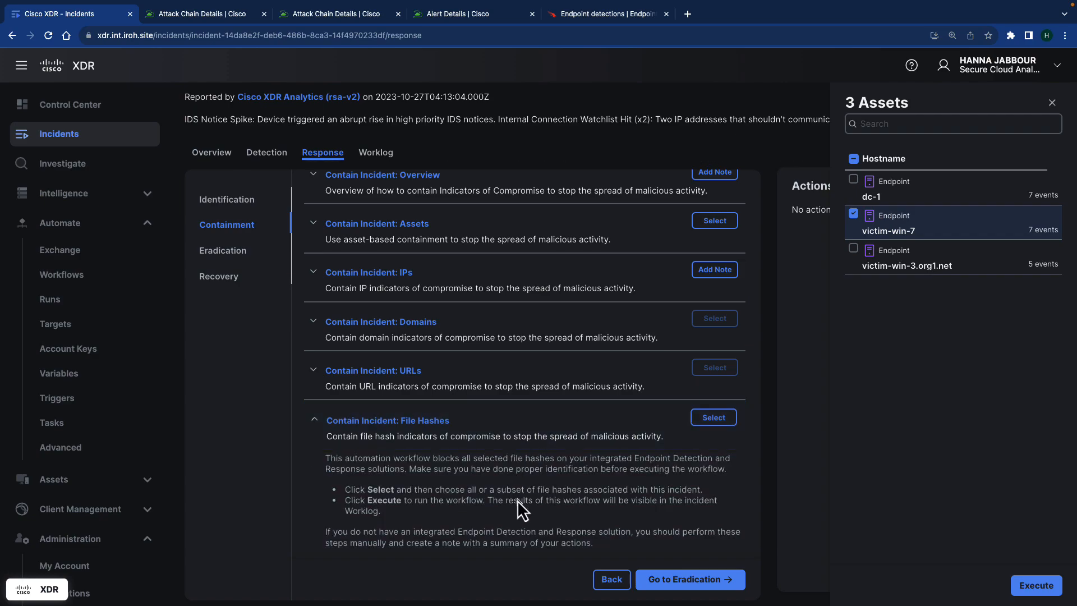
scroll(522, 508, "down", 1)
scroll(522, 507, "down", 1)
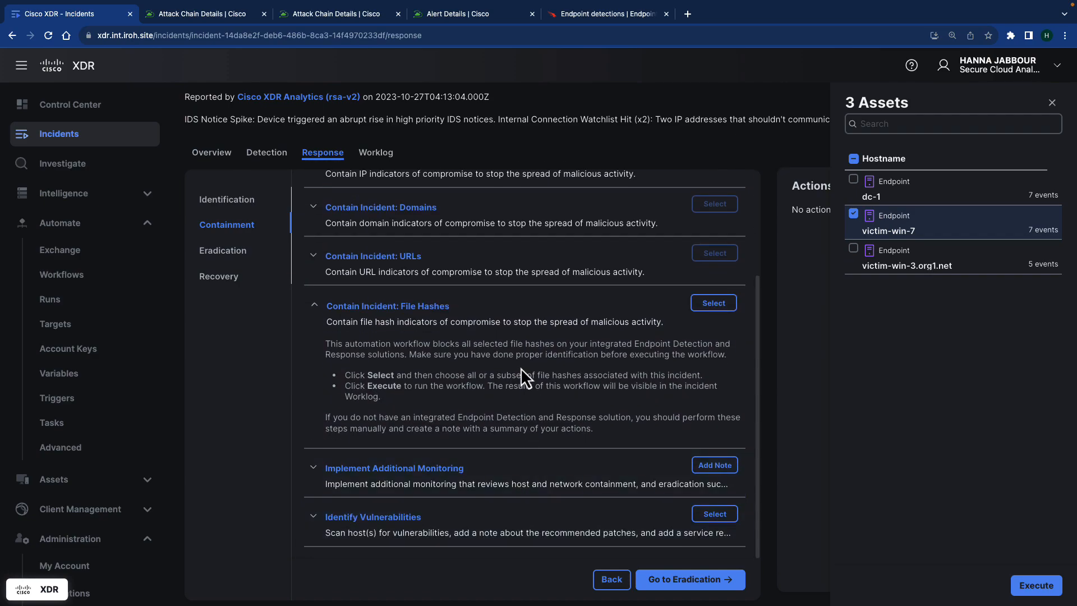
scroll(521, 368, "up", 2)
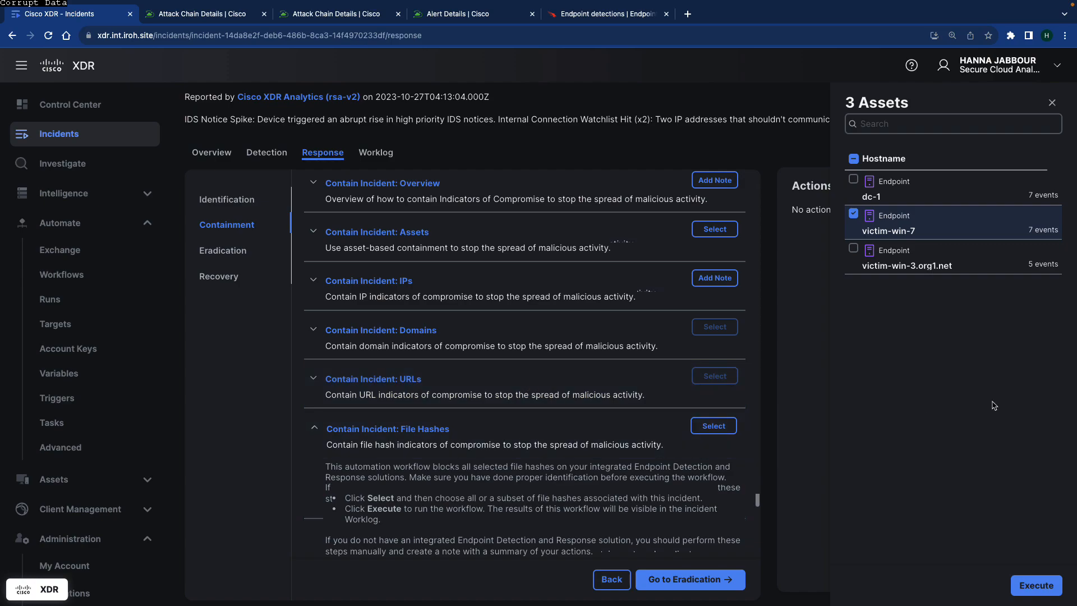
left_click(1051, 102)
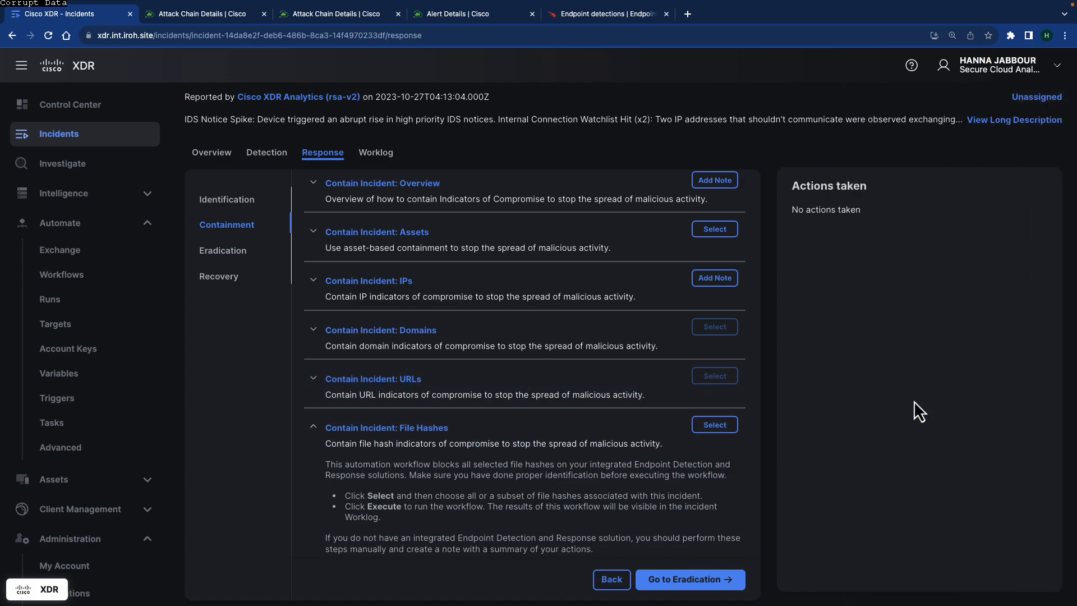
scroll(751, 314, "up", 1)
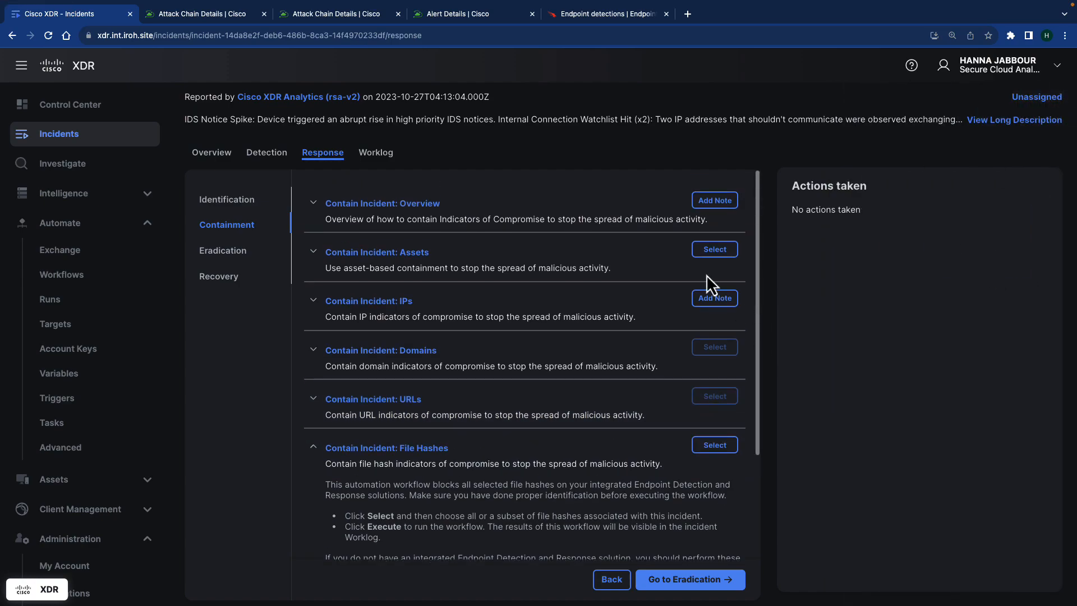
scroll(279, 344, "up", 2)
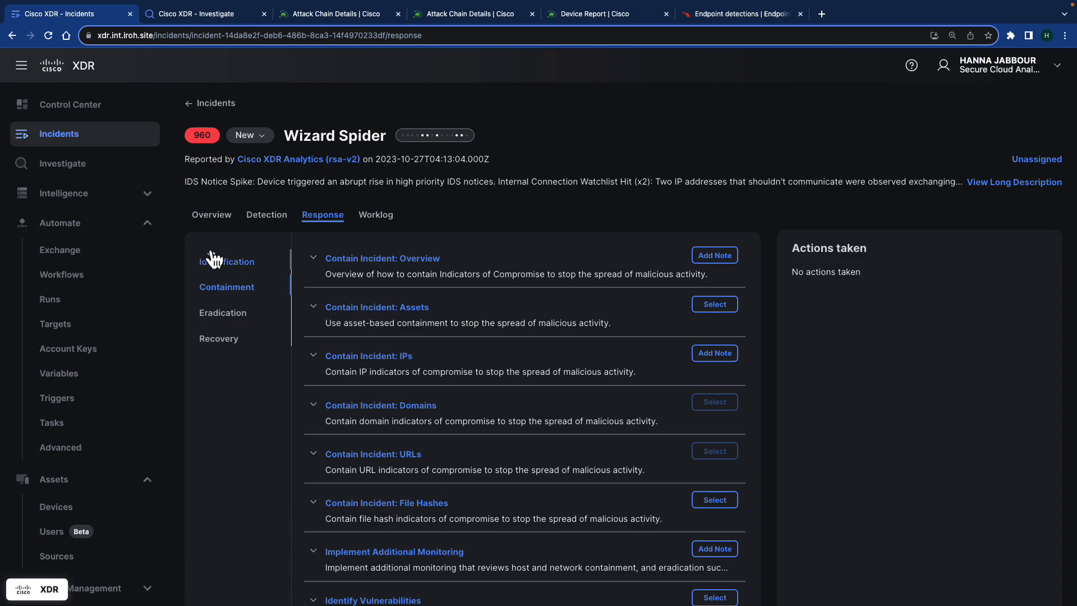
- Start a new investigation on the pasted SHA-256 hash, linking ChristmasCard.exe to victim-win-7
left_click(147, 222)
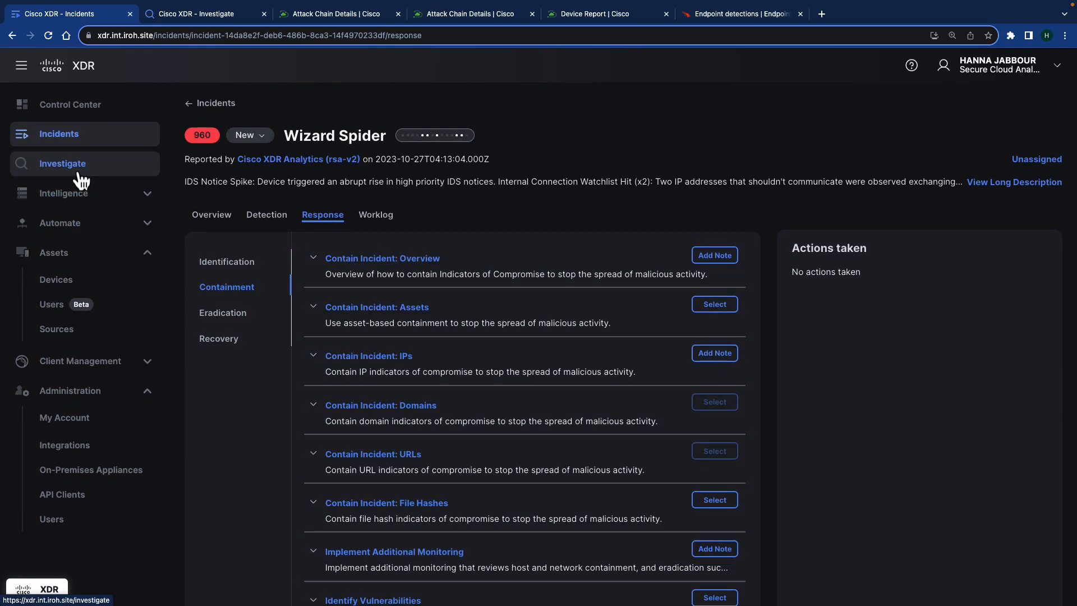
left_click(62, 164)
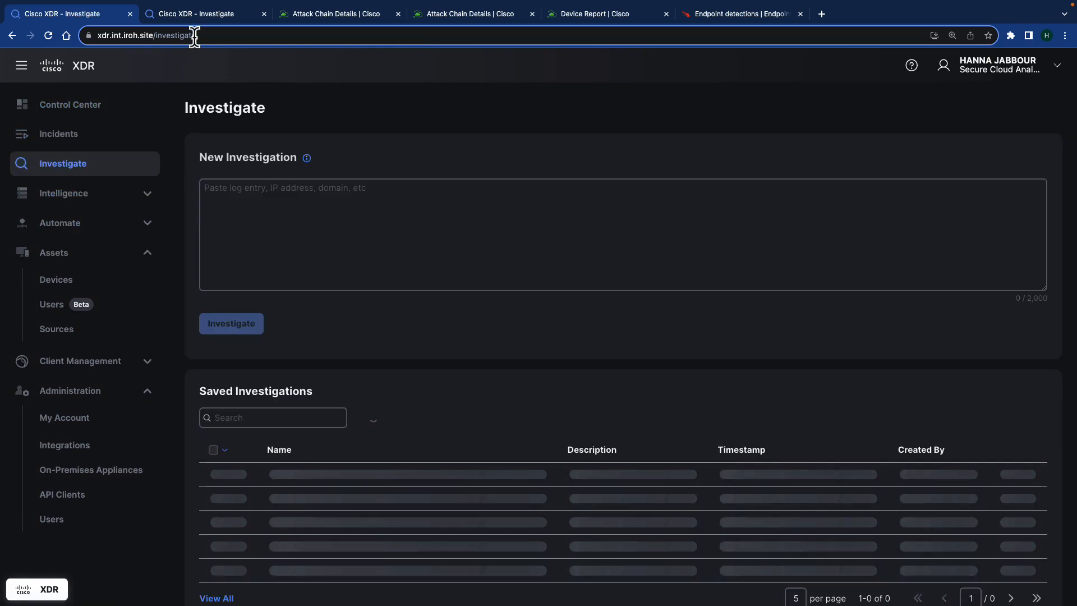
left_click(309, 208)
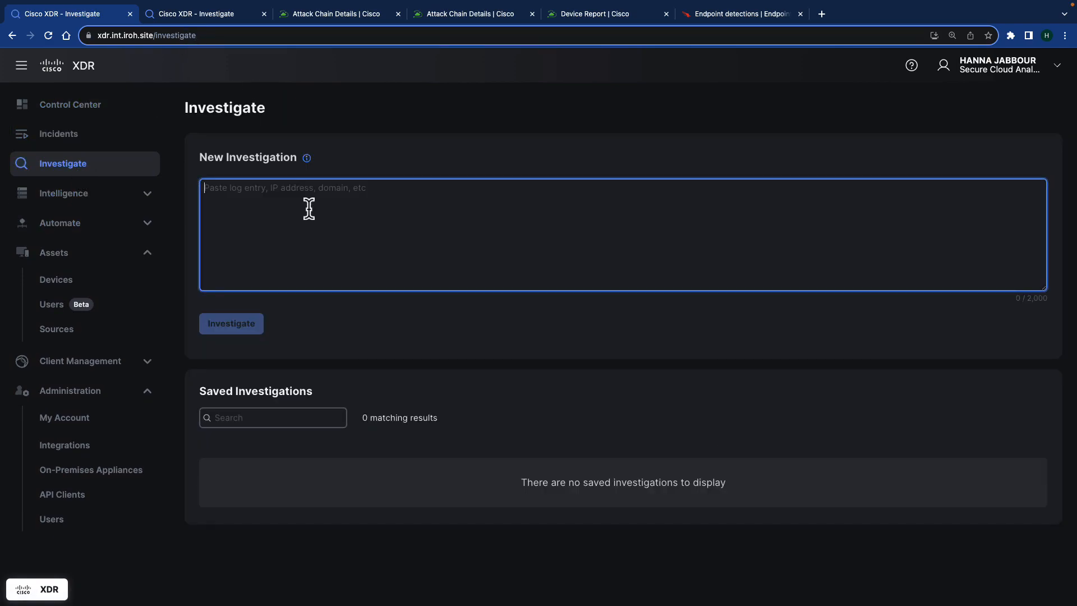
key("ctrl+v")
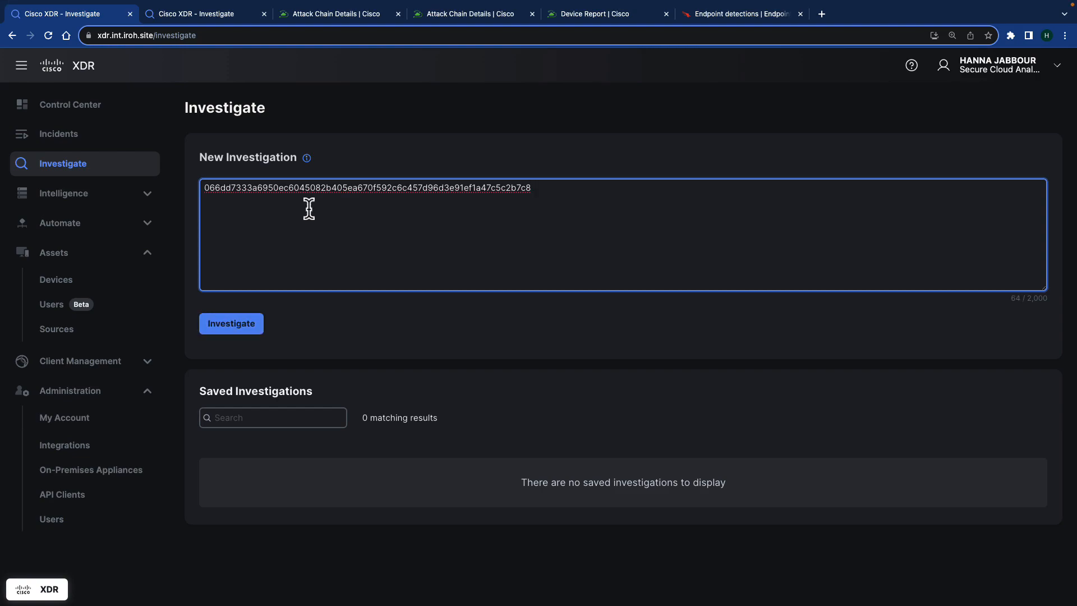
left_click(244, 335)
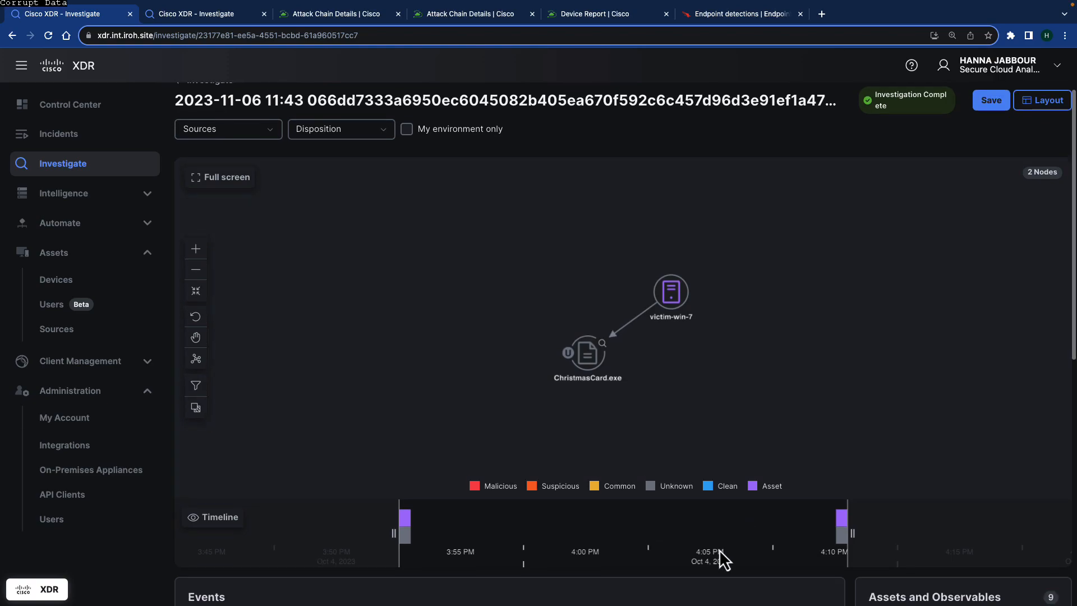
scroll(724, 559, "down", 2)
scroll(631, 547, "down", 3)
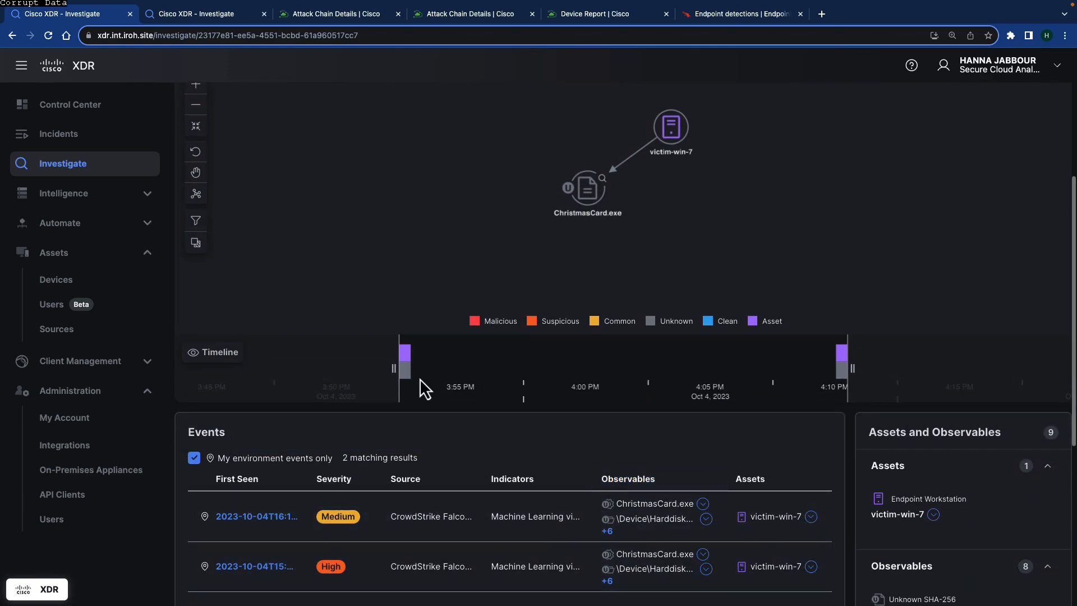
scroll(481, 533, "down", 3)
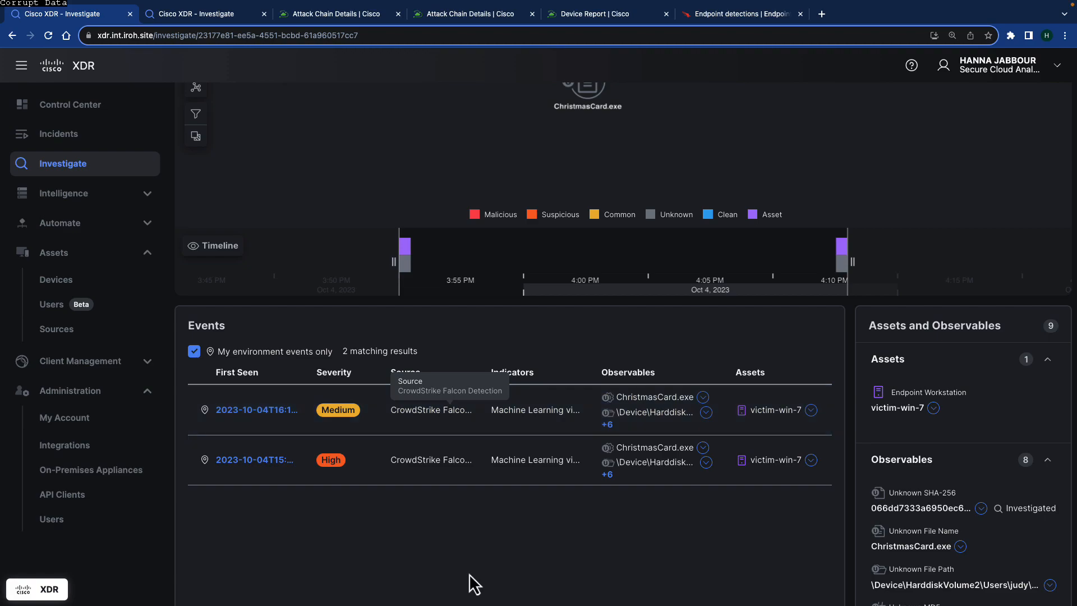
- View the Medium-severity CrowdStrike Falcon detection details and a process hash observable
left_click(257, 410)
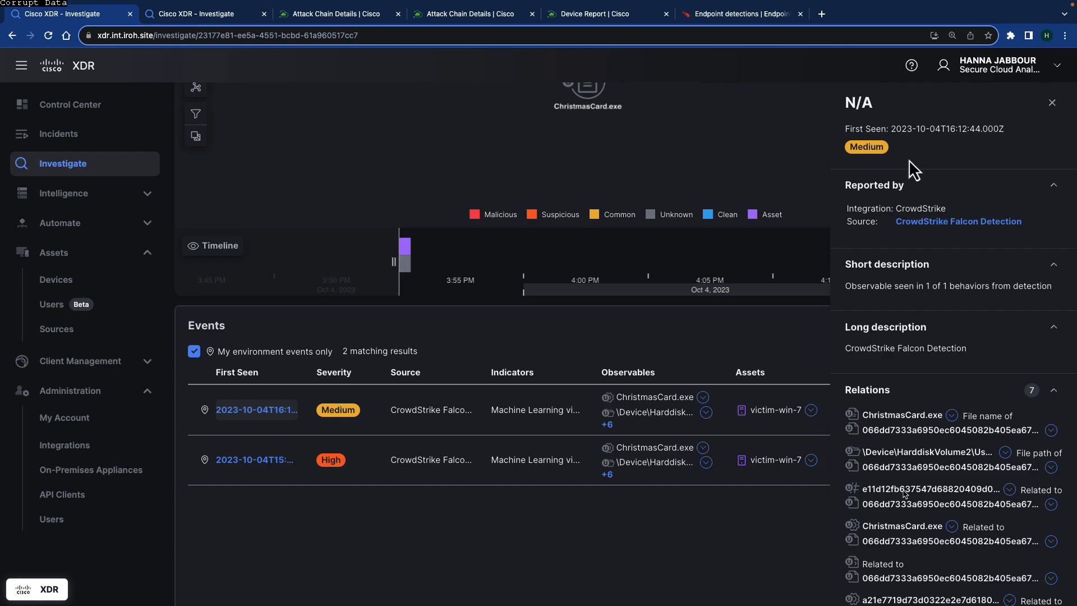
scroll(925, 556, "down", 2)
scroll(924, 556, "down", 3)
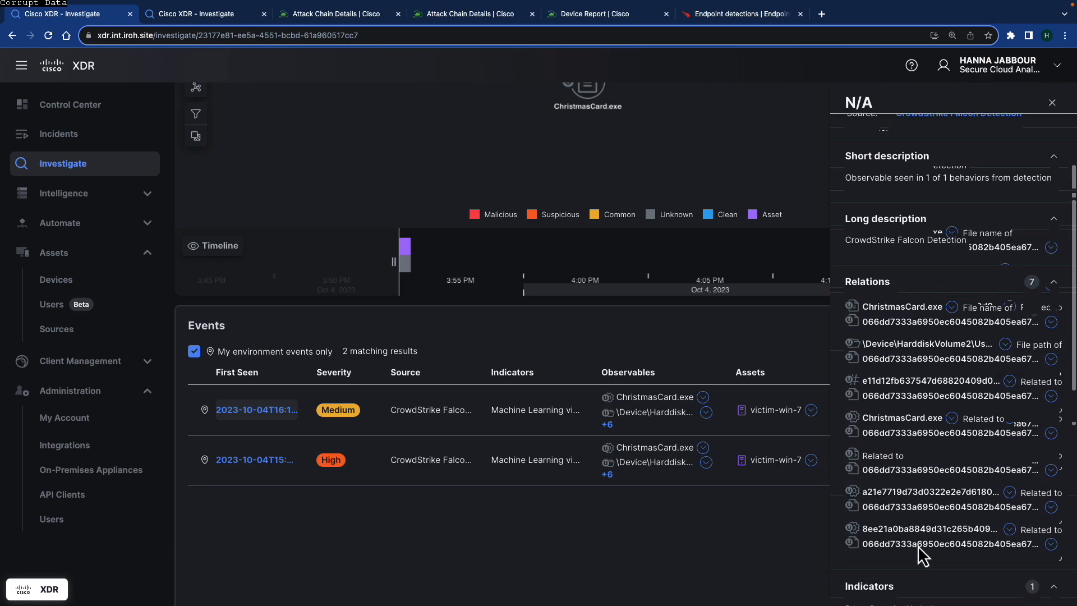
scroll(924, 555, "down", 2)
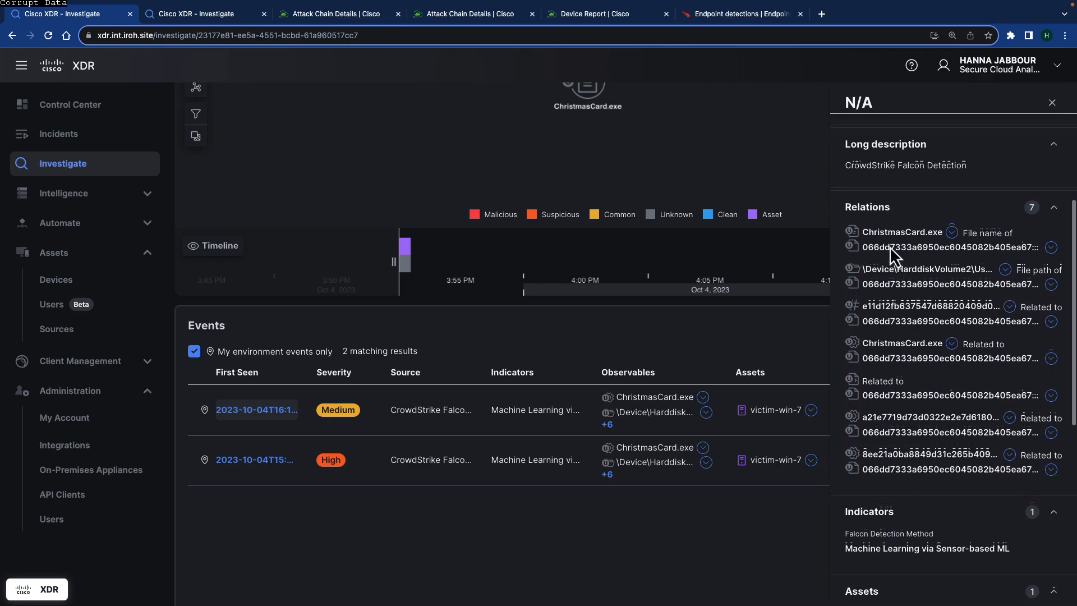
scroll(923, 394, "down", 1)
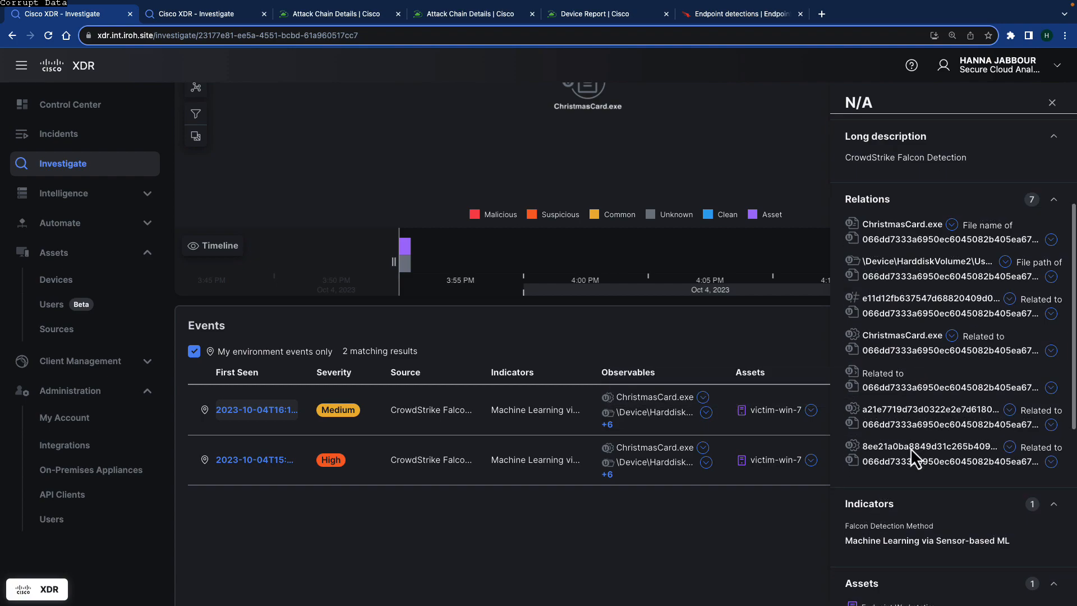
scroll(913, 459, "down", 1)
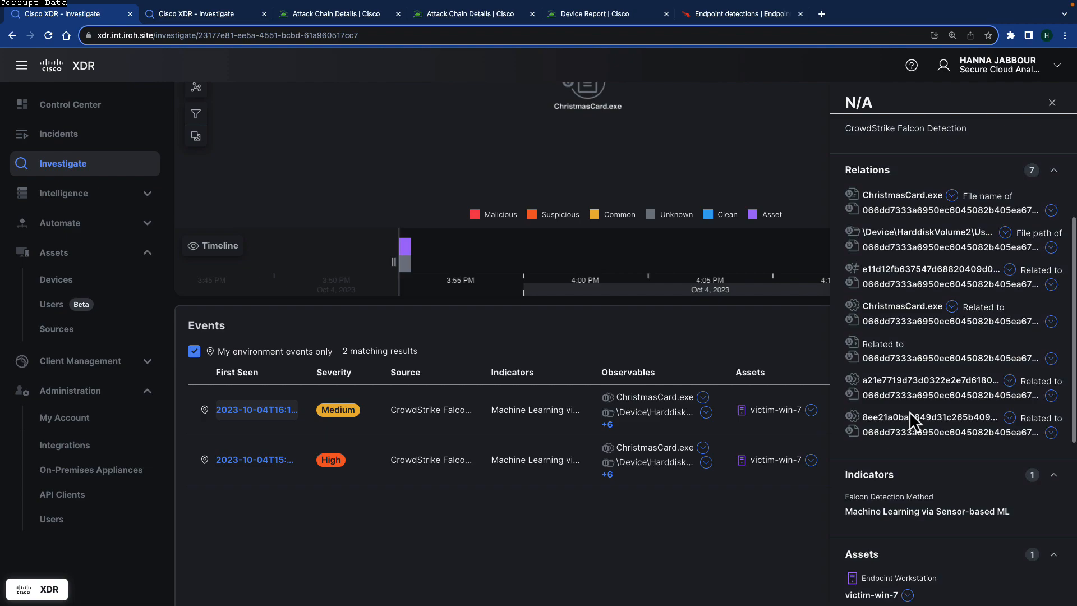
scroll(908, 349, "down", 1)
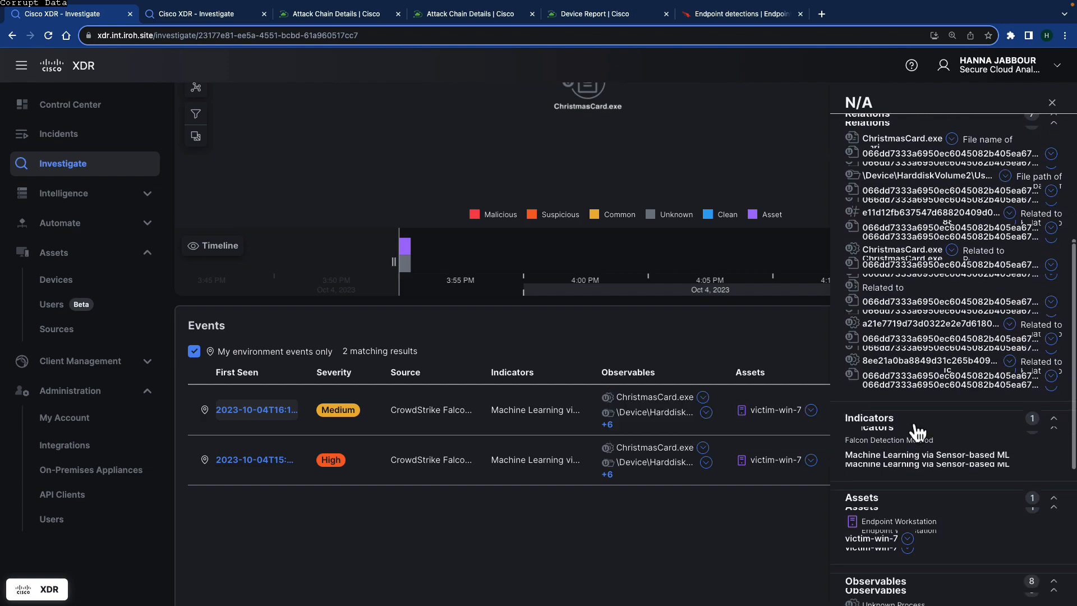
scroll(917, 433, "down", 3)
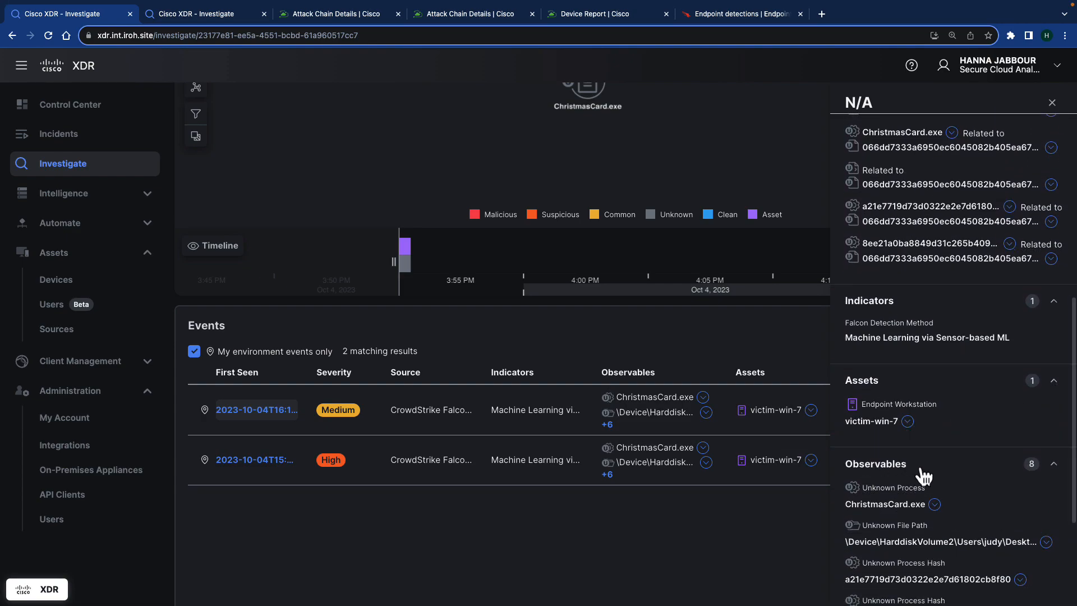
scroll(902, 505, "down", 2)
scroll(893, 488, "down", 2)
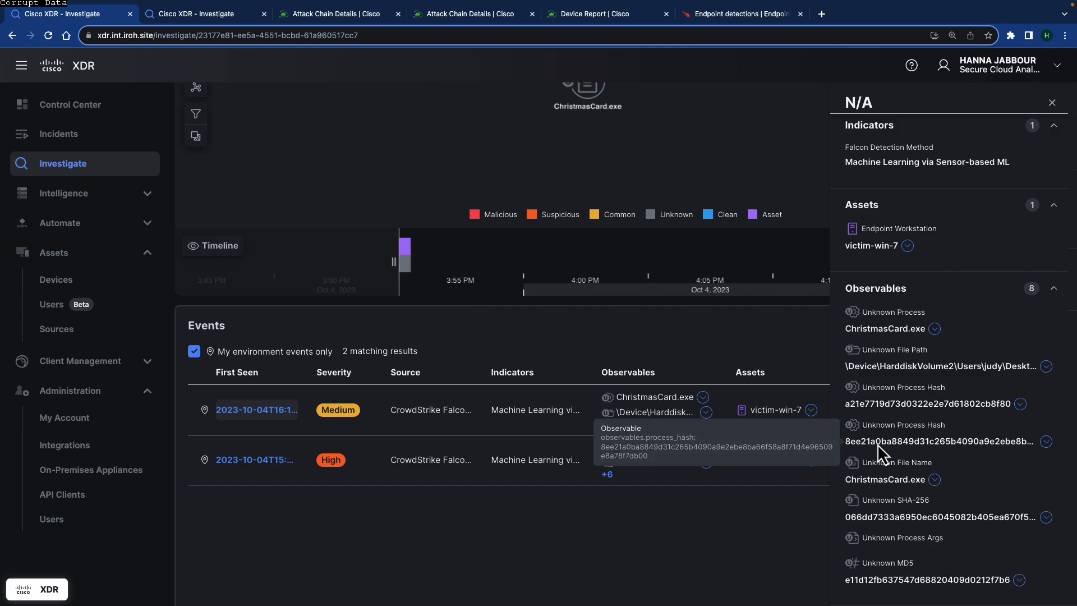
left_click(877, 444)
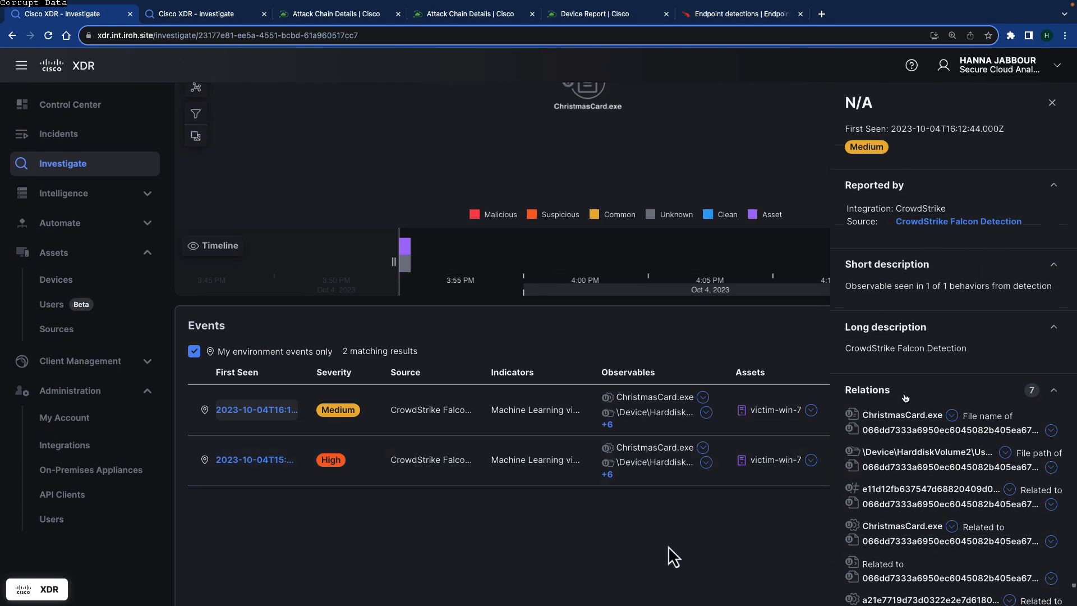
scroll(637, 545, "up", 5)
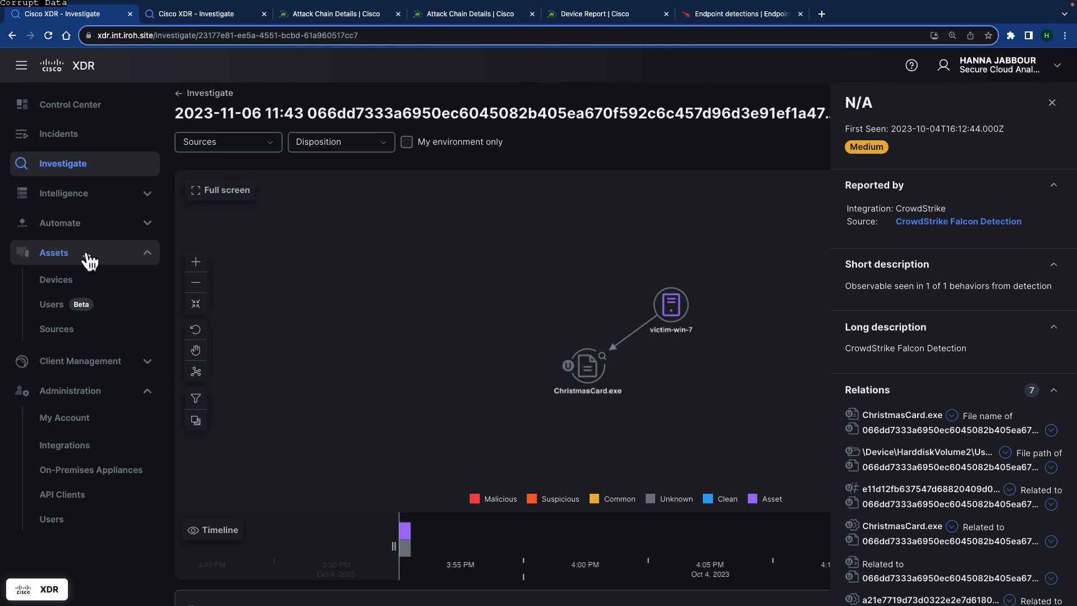
- Review the asset sources (CrowdStrike and Secure Client) and go to the device inventory
left_click(56, 330)
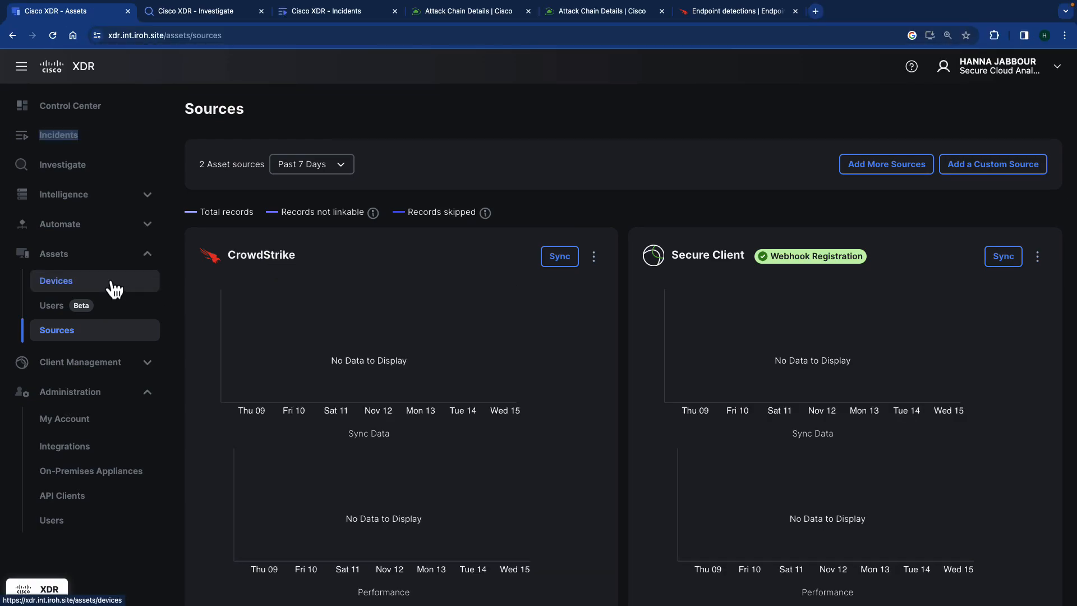
left_click(114, 288)
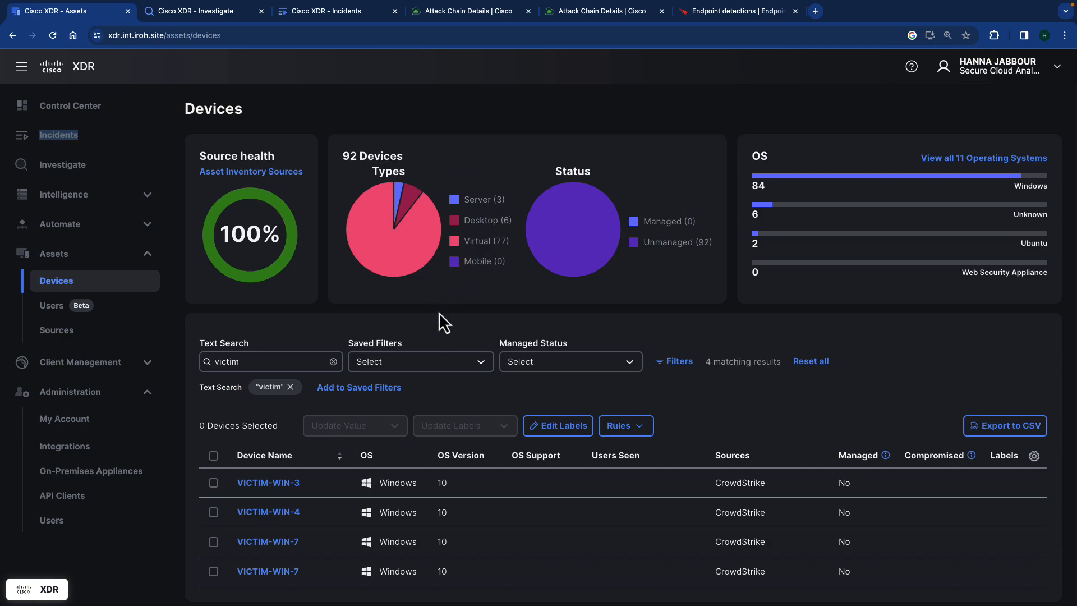
- Search devices for 'victim' and open the VICTIM-WIN-7 device record
left_click(246, 362)
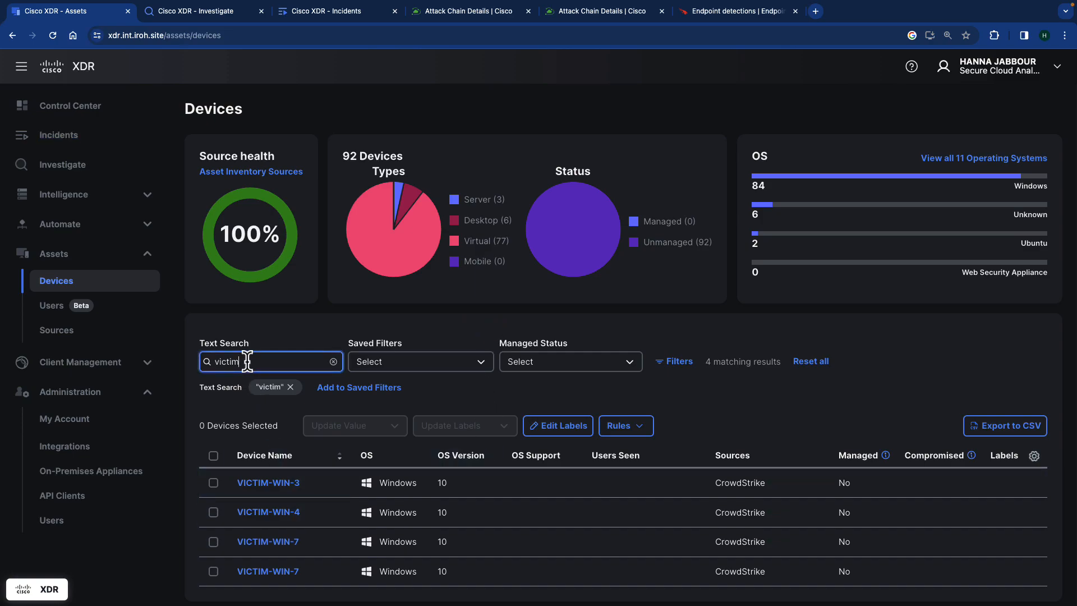
scroll(283, 343, "down", 1)
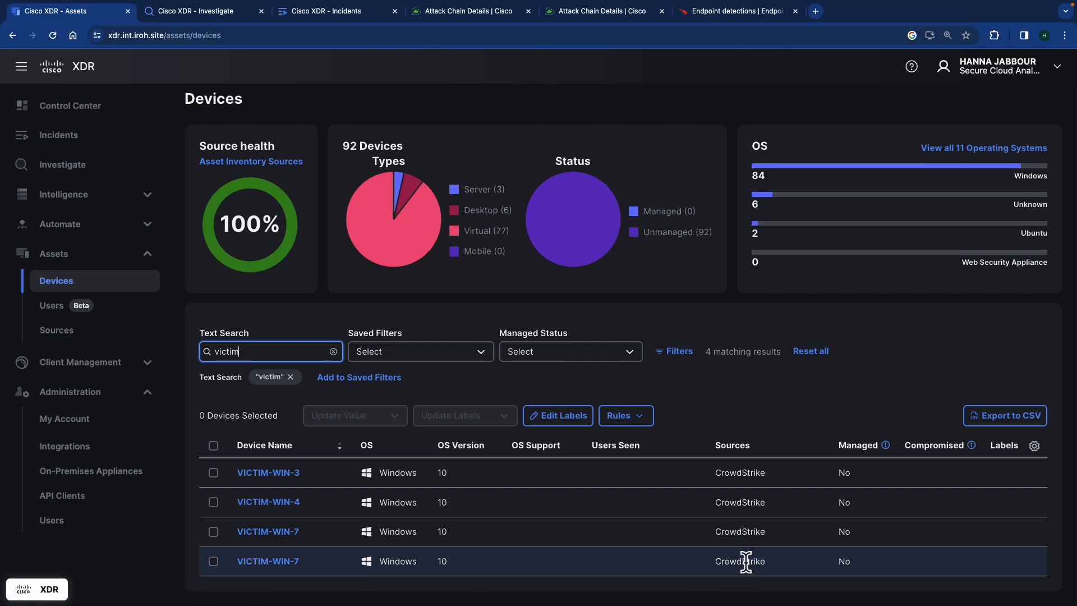
left_click(259, 561)
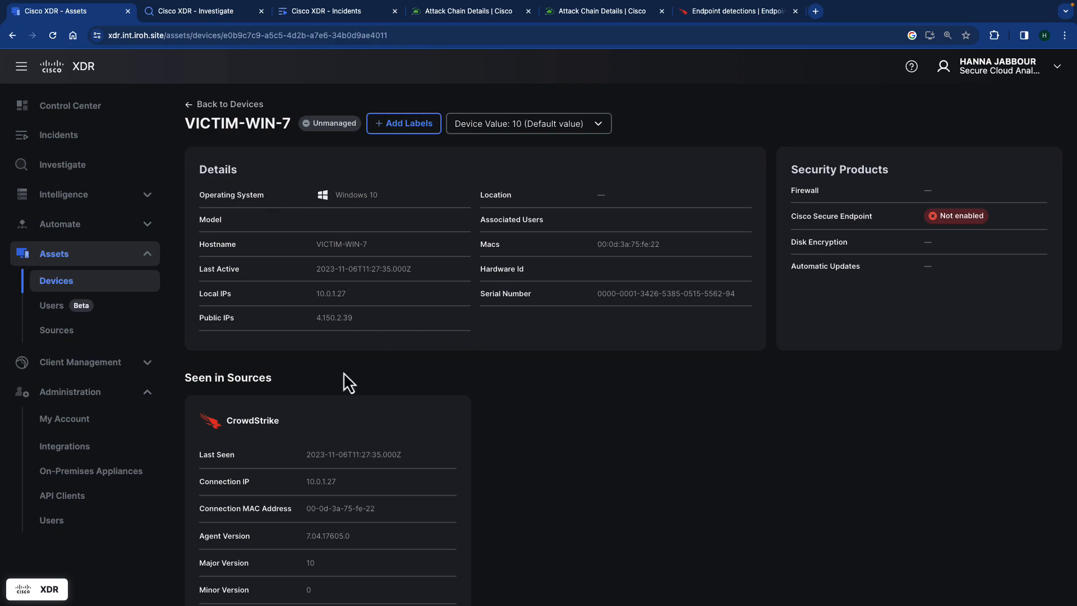
scroll(359, 411, "down", 3)
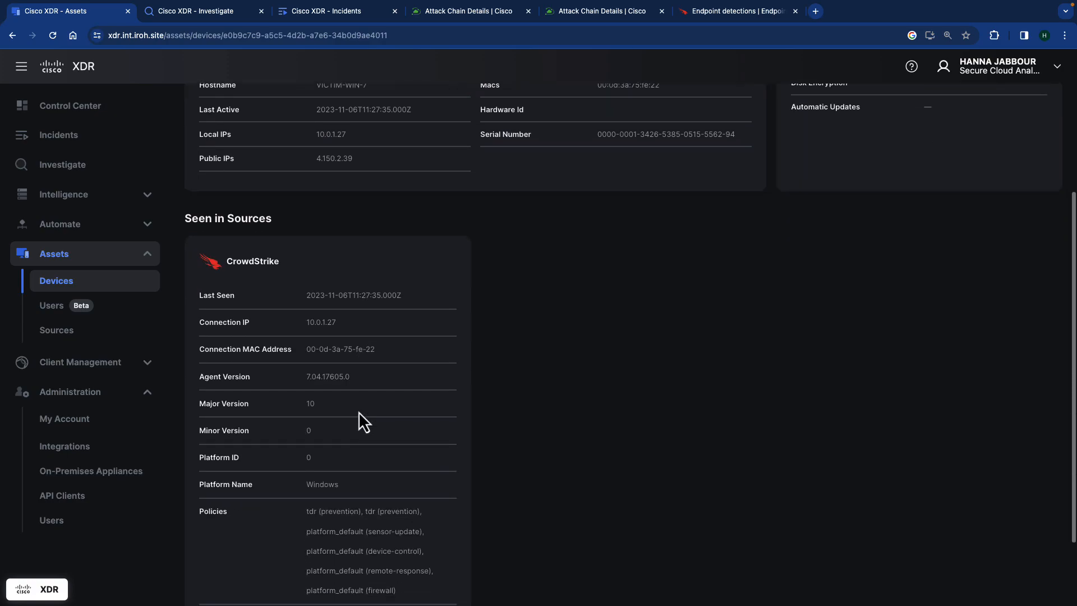
scroll(359, 411, "down", 2)
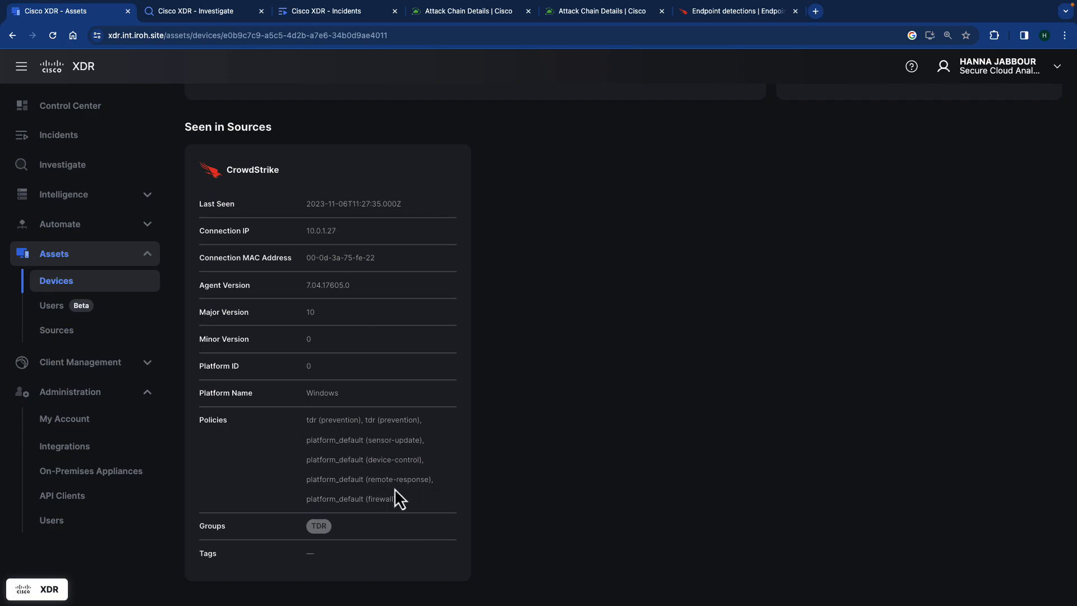
scroll(395, 488, "up", 4)
scroll(394, 488, "up", 3)
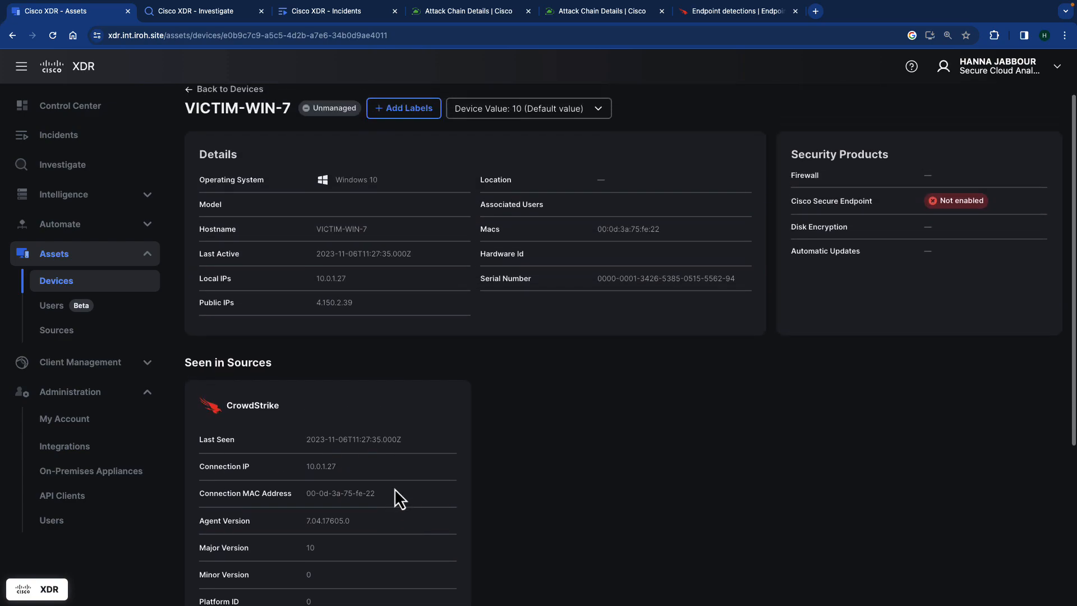